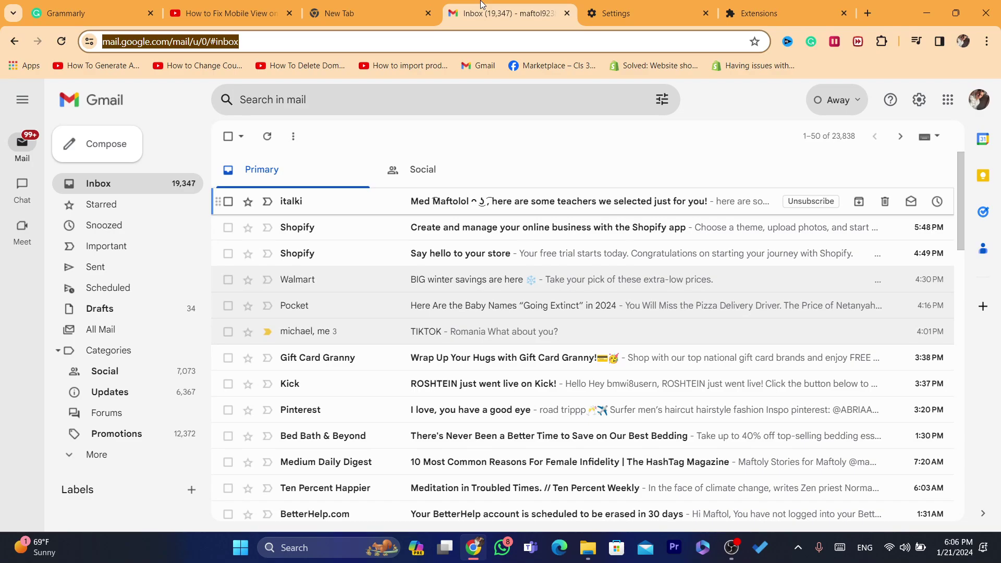
Step: Log in to the NEW STORE admin and go to Settings > Apps and sales channels
click(452, 70)
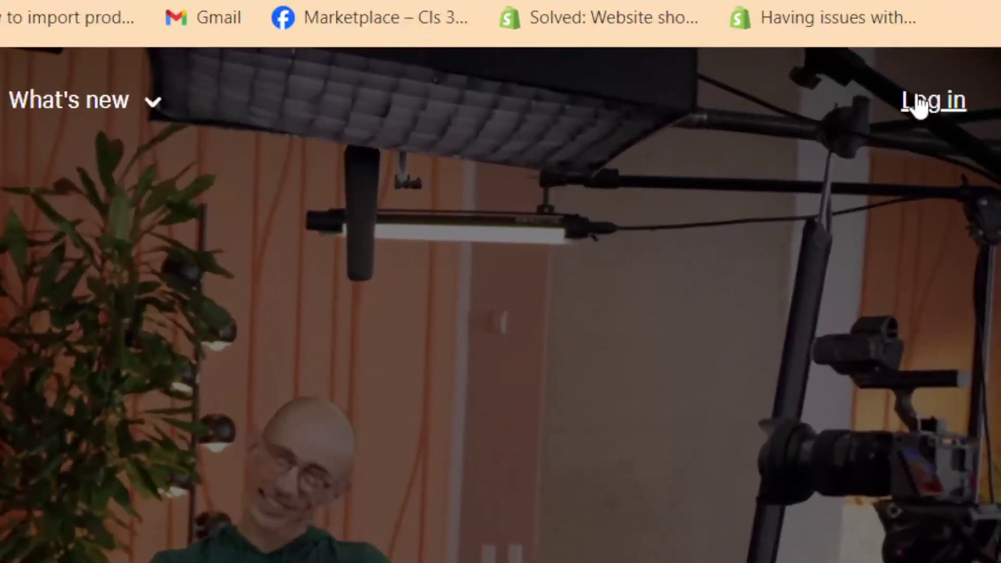
click(919, 104)
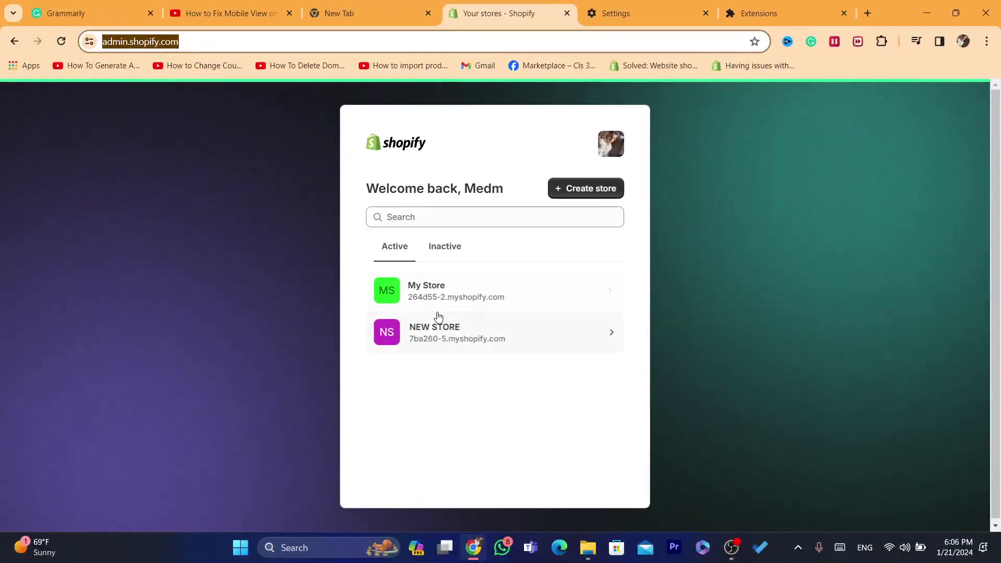
click(440, 338)
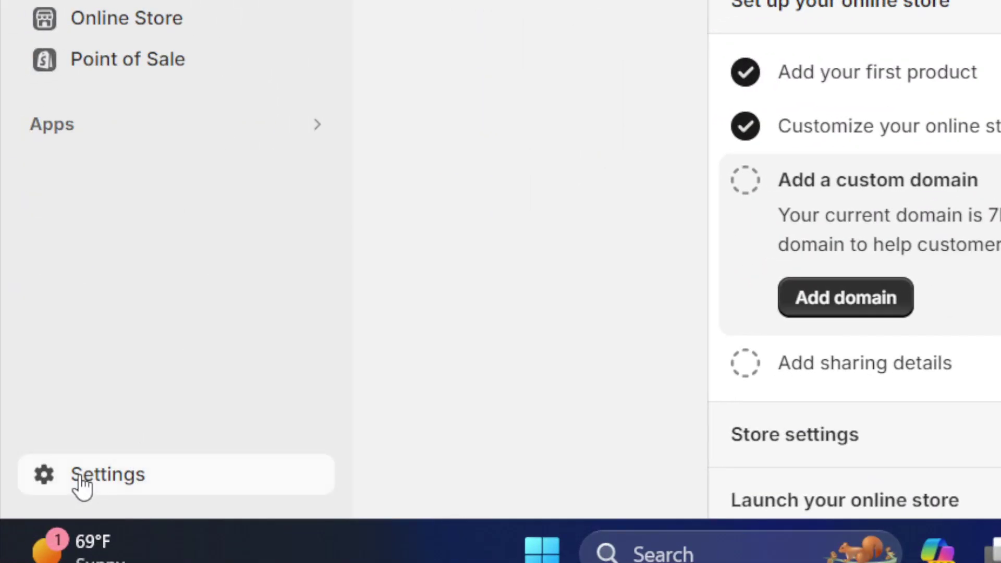
click(80, 485)
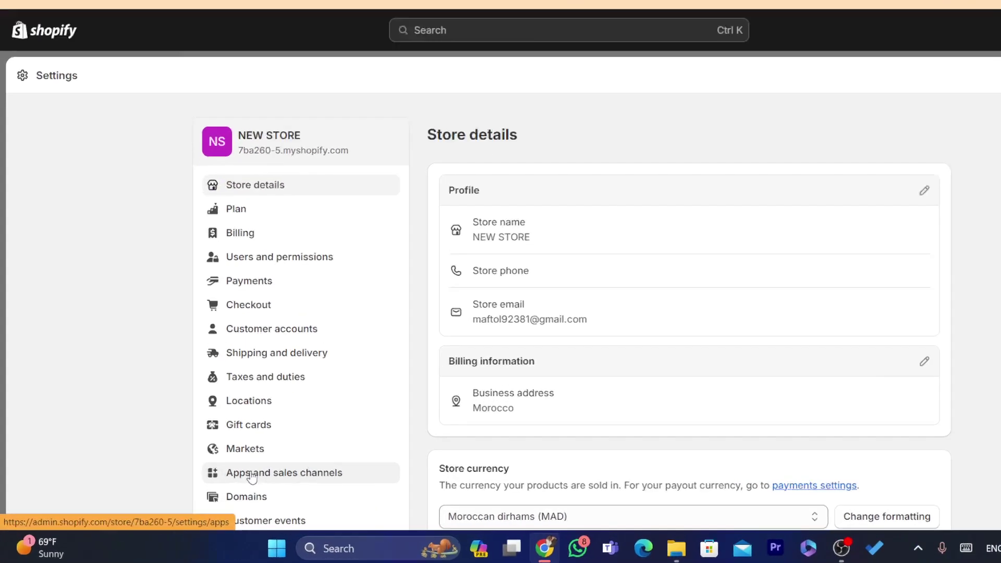
click(238, 478)
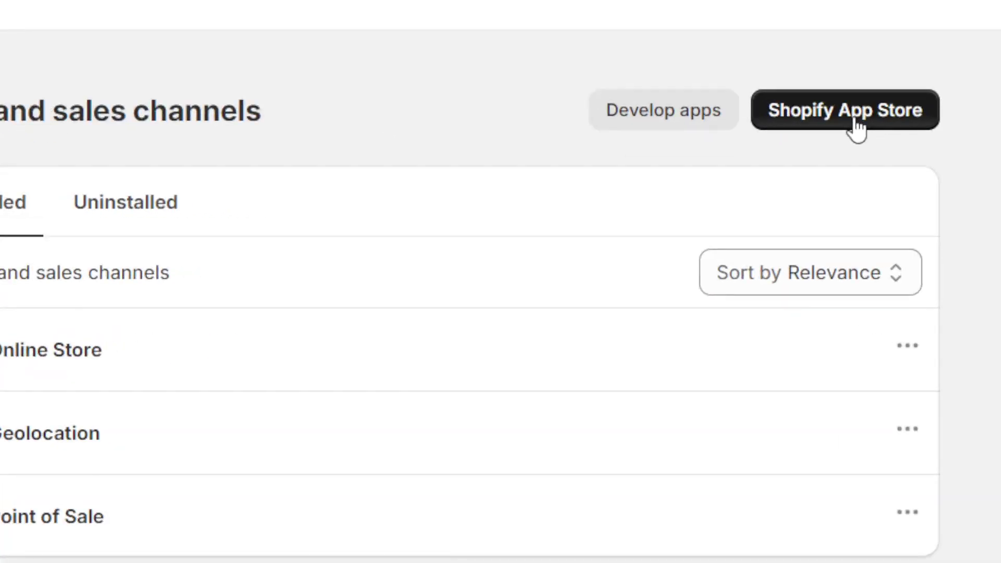
Step: Search the Shopify App Store for 'Robo' and open the Robo Product Importer app page
click(855, 122)
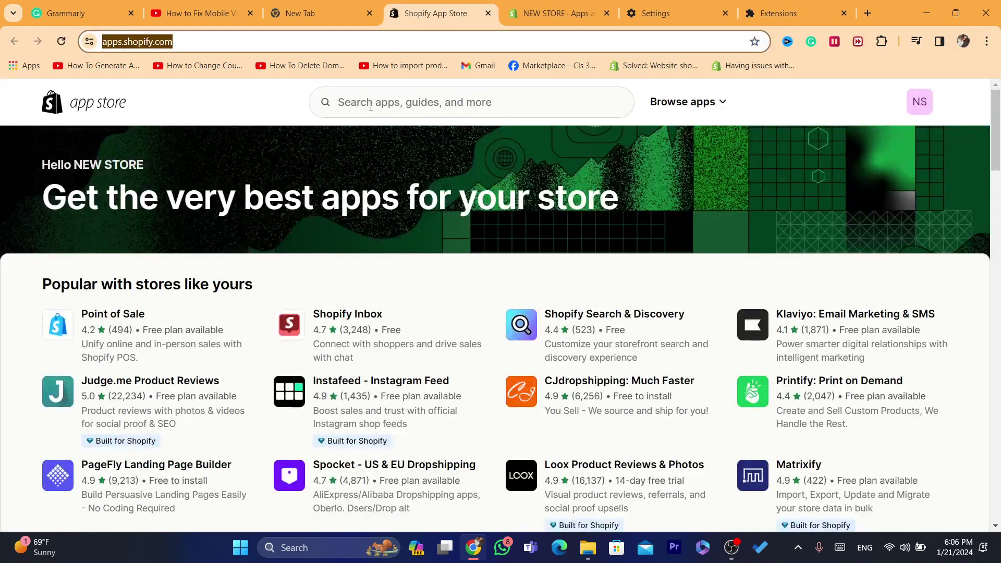
click(371, 104)
text(Robo)
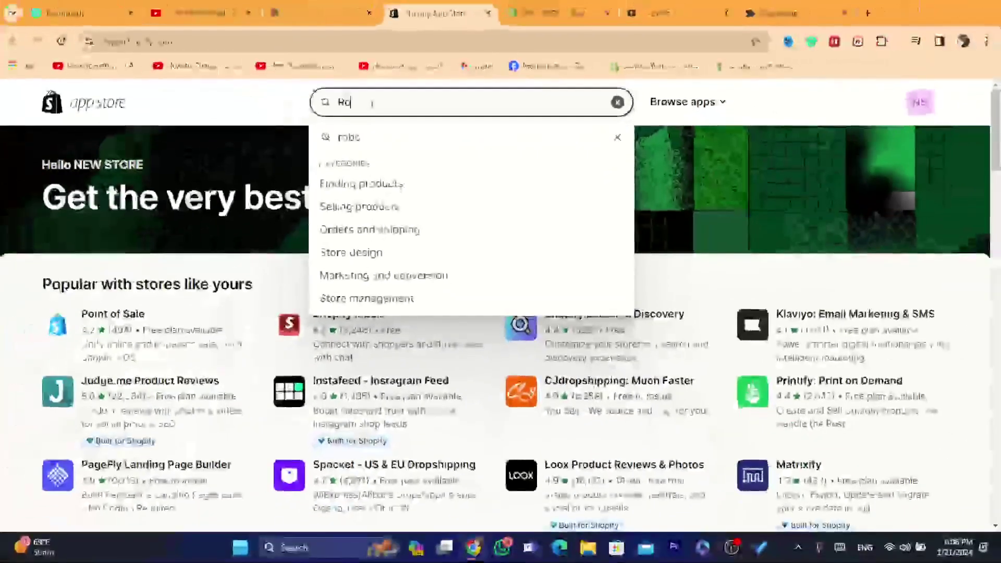
key(Return)
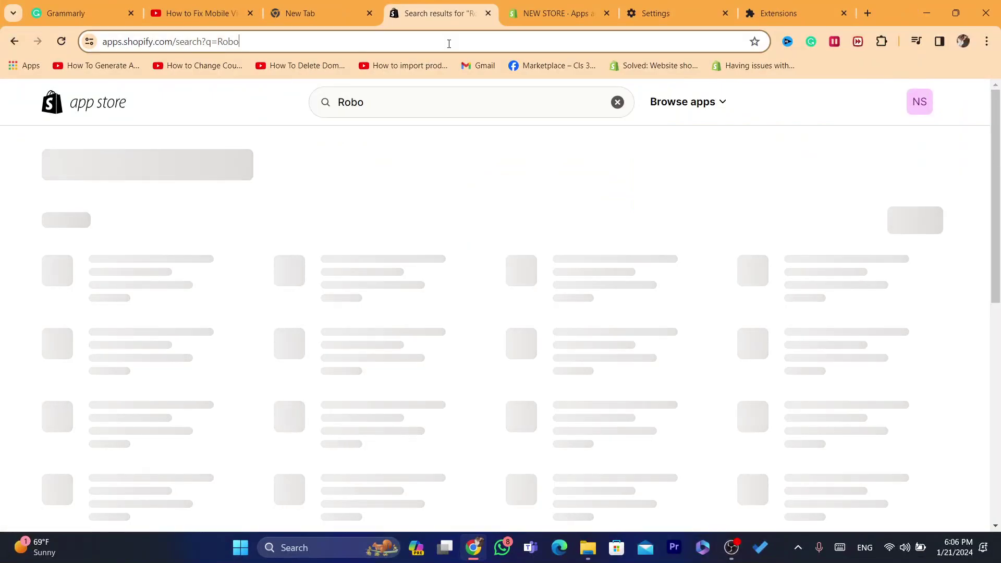
click(449, 43)
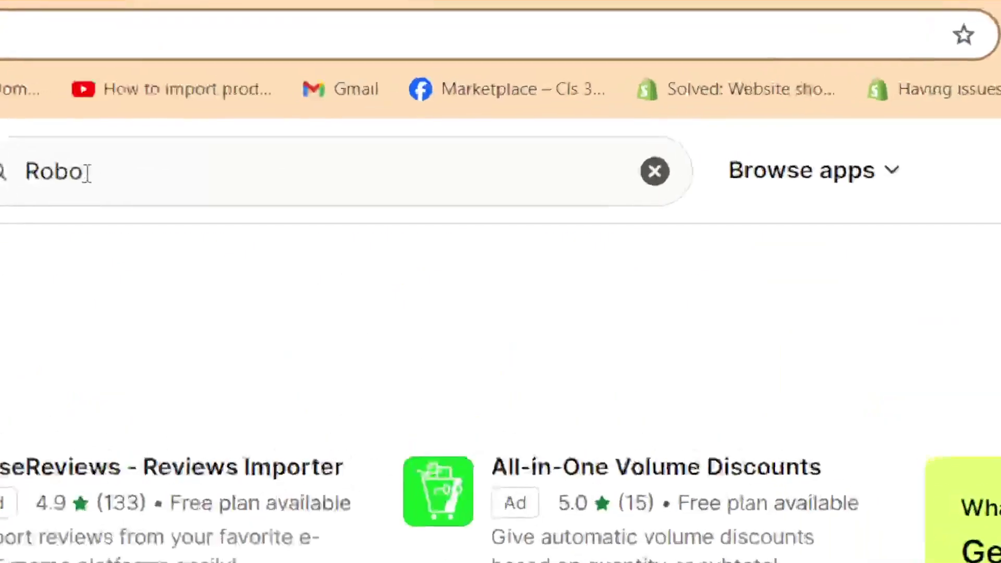
click(365, 101)
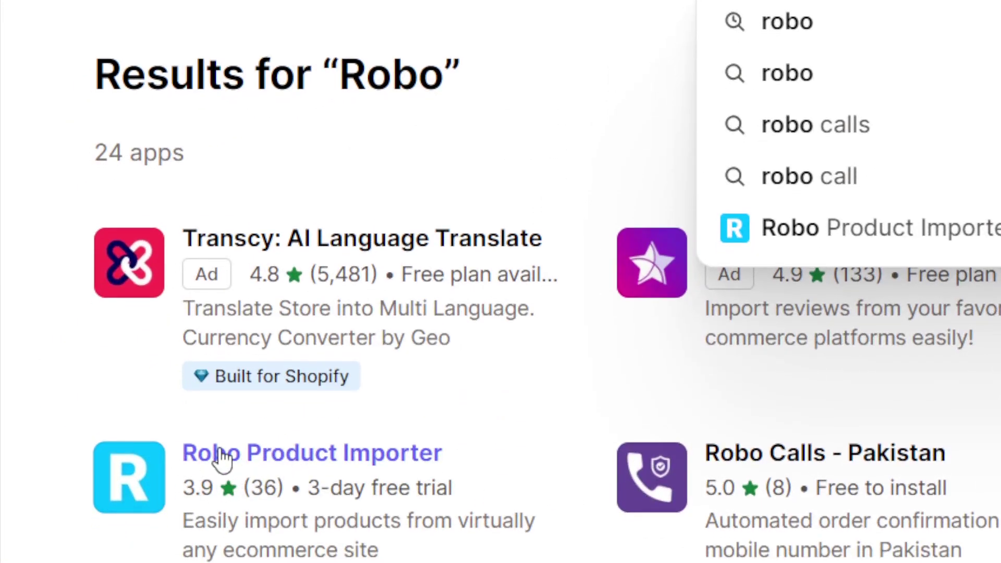
click(275, 457)
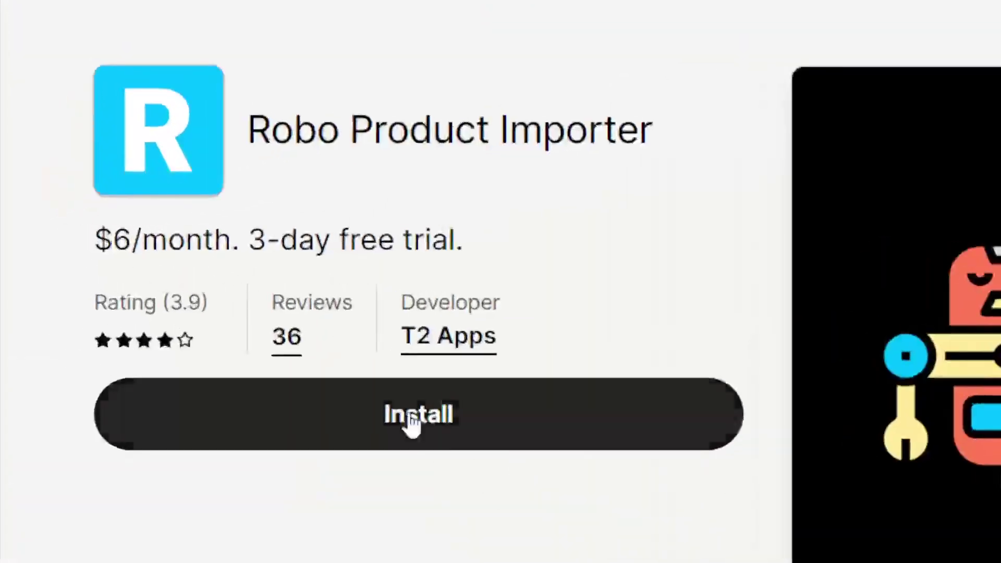
Step: Install Robo Product Importer and approve the installation in the NEW STORE admin
click(411, 417)
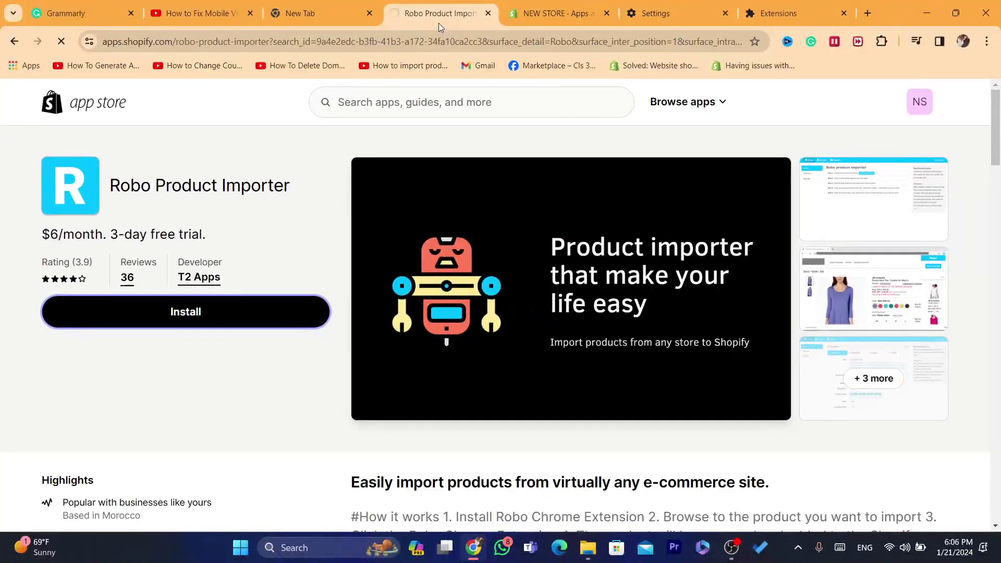
click(437, 41)
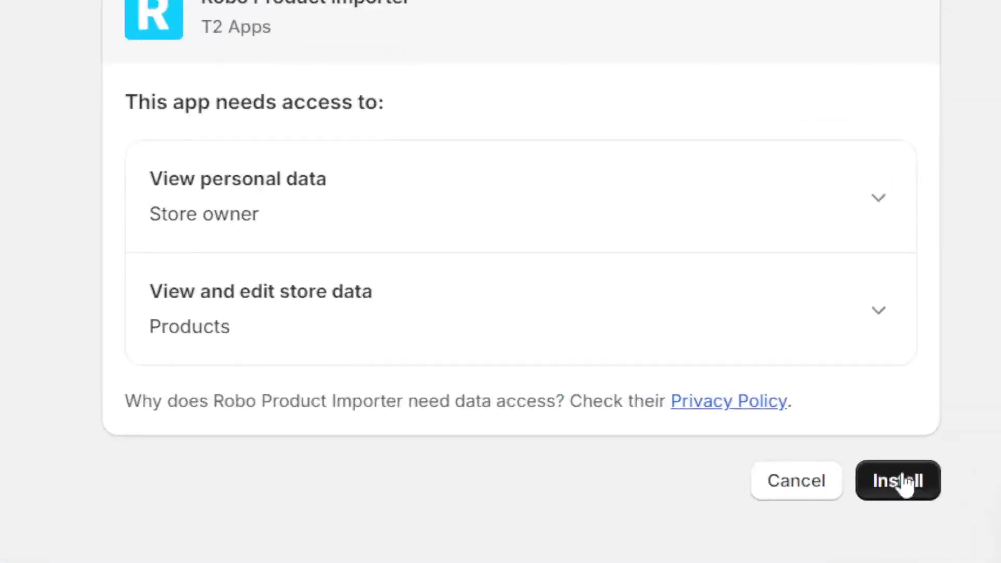
click(740, 396)
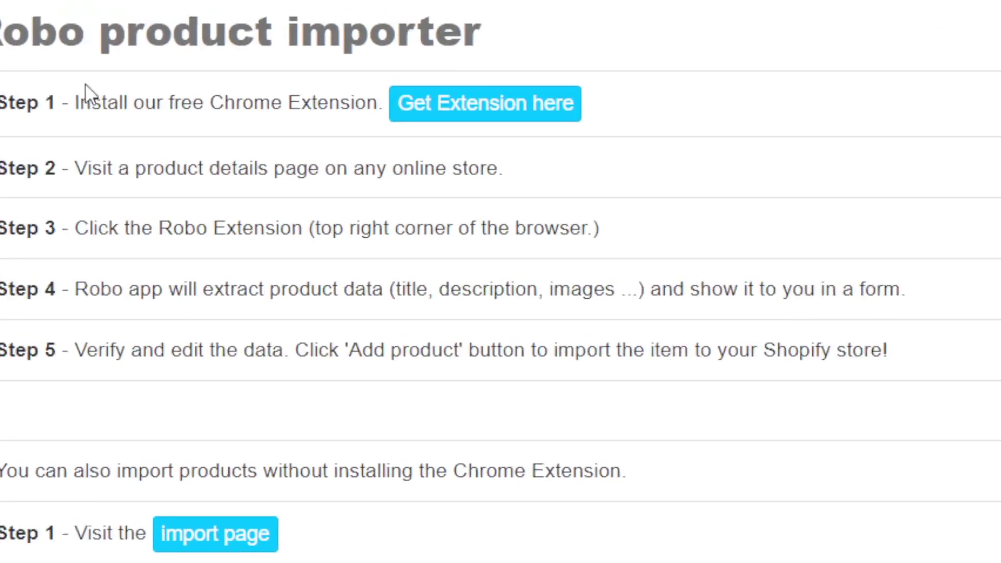
Step: Open the Robo Product Importer Chrome Web Store listing, attempt Add to Chrome, and reload
drag(72, 96, 360, 99)
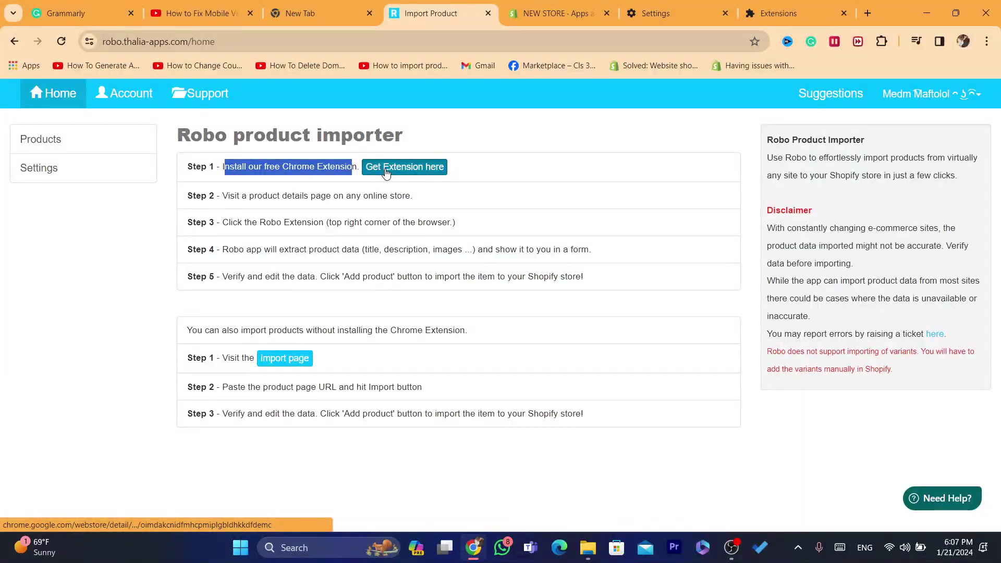
click(392, 147)
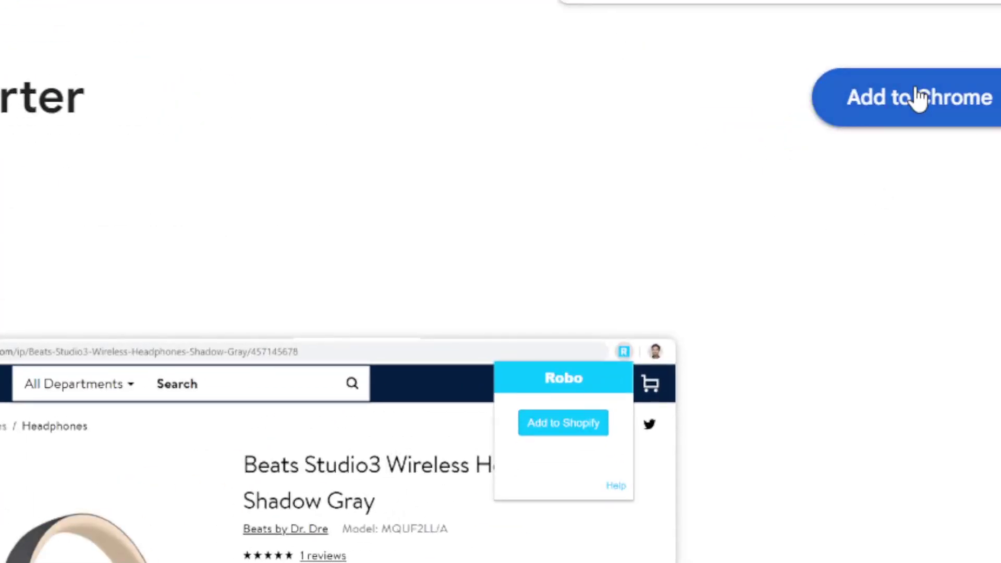
click(919, 98)
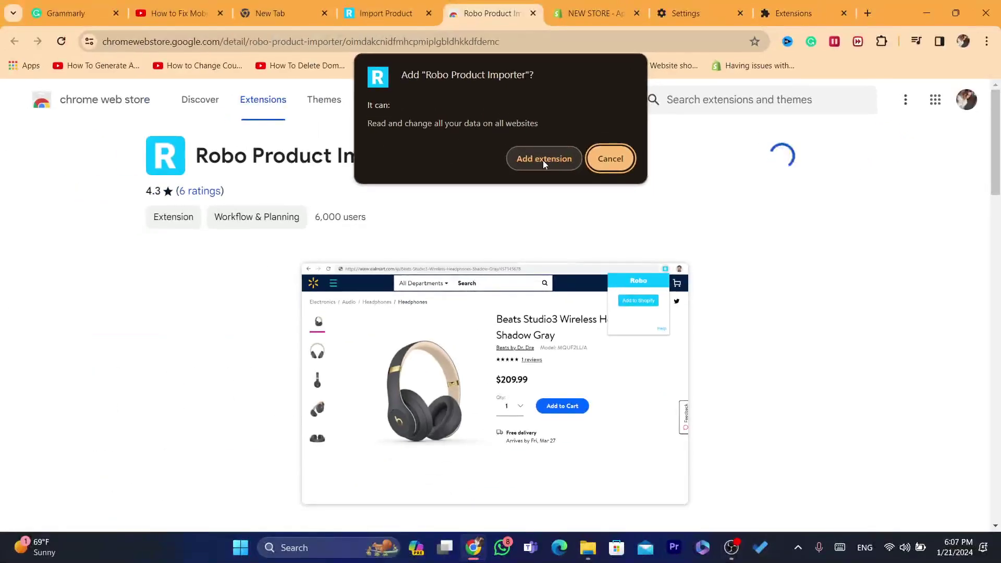
click(543, 161)
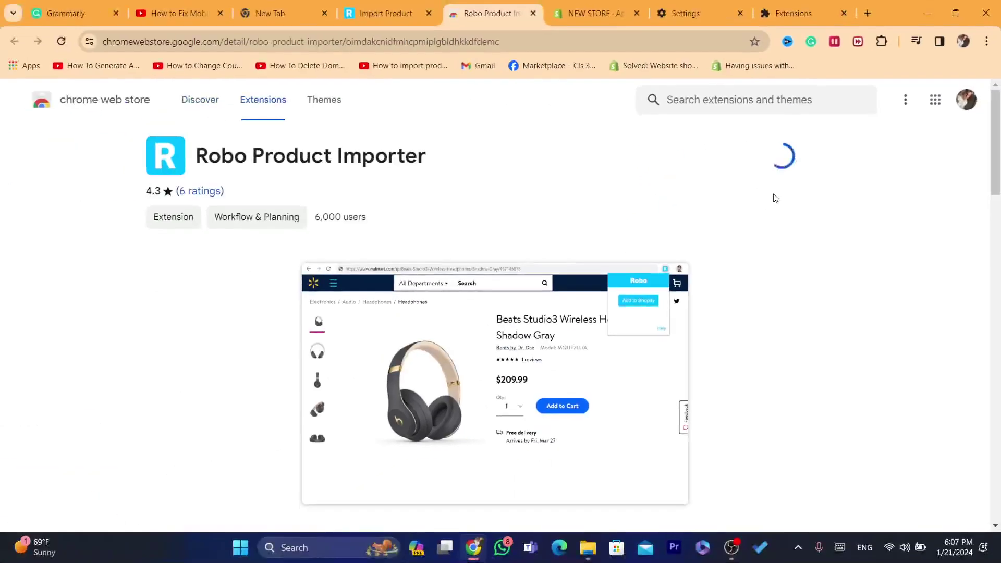
click(61, 42)
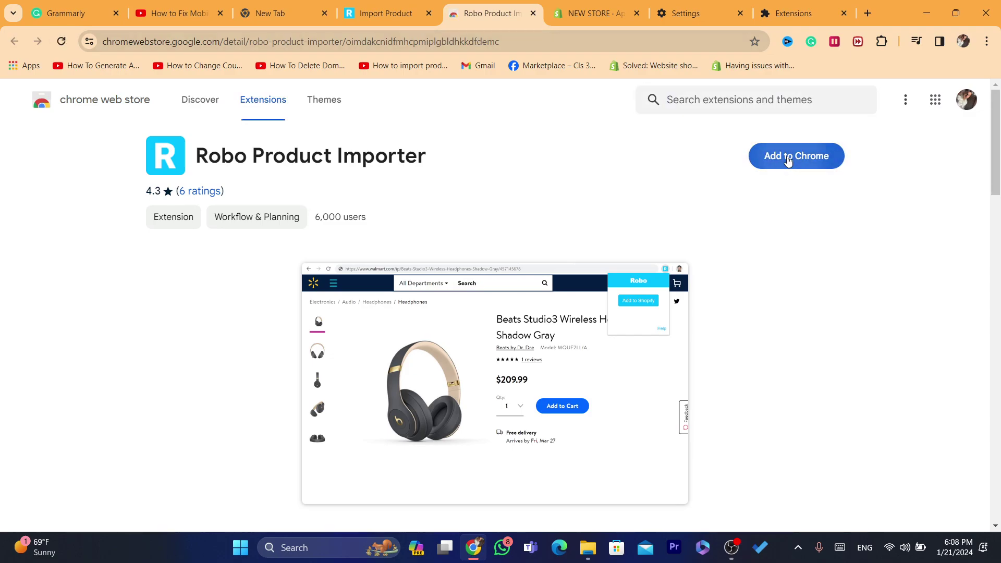
Step: Add the Robo Product Importer extension to Chrome and dismiss the added notice
click(796, 156)
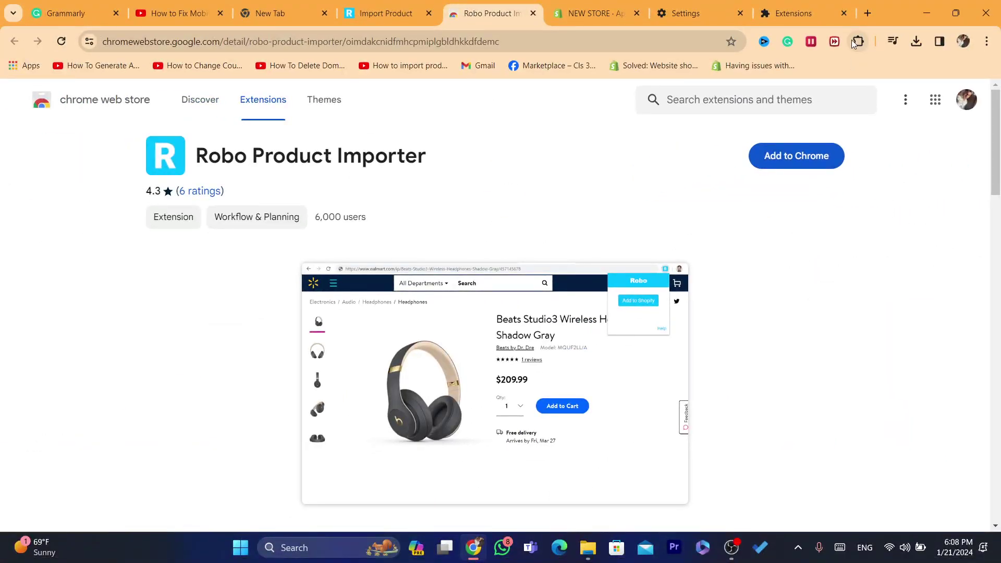
click(860, 41)
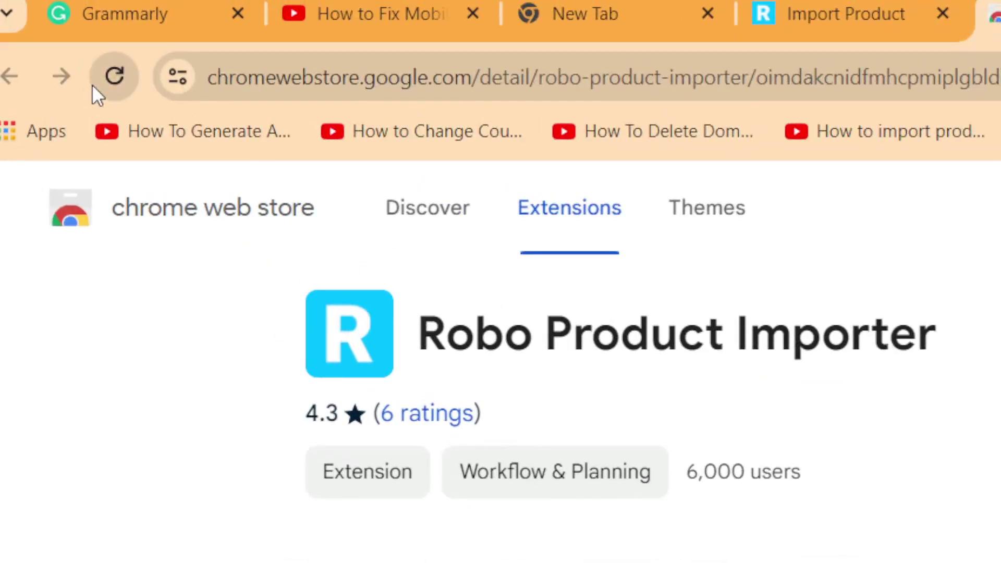
click(917, 360)
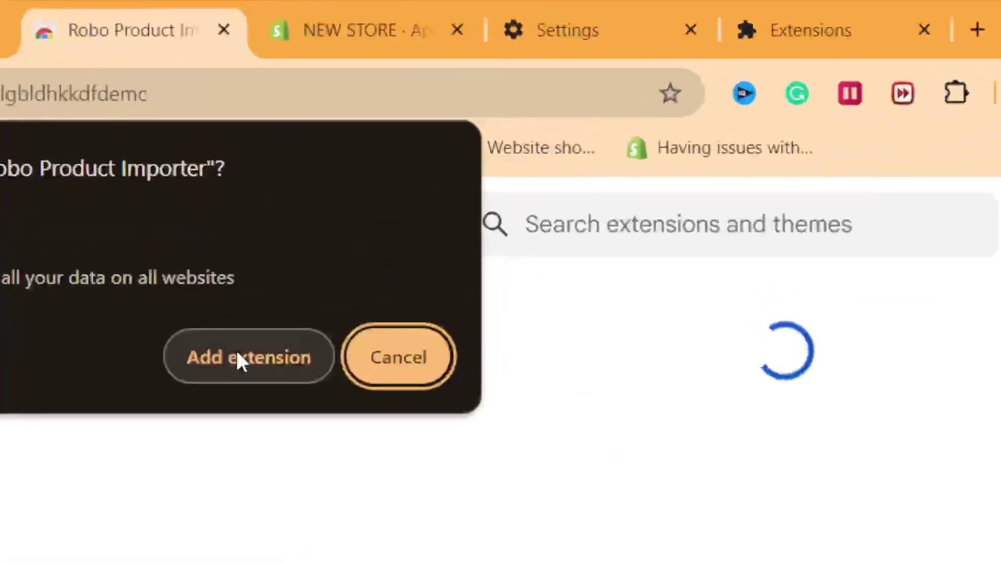
click(240, 358)
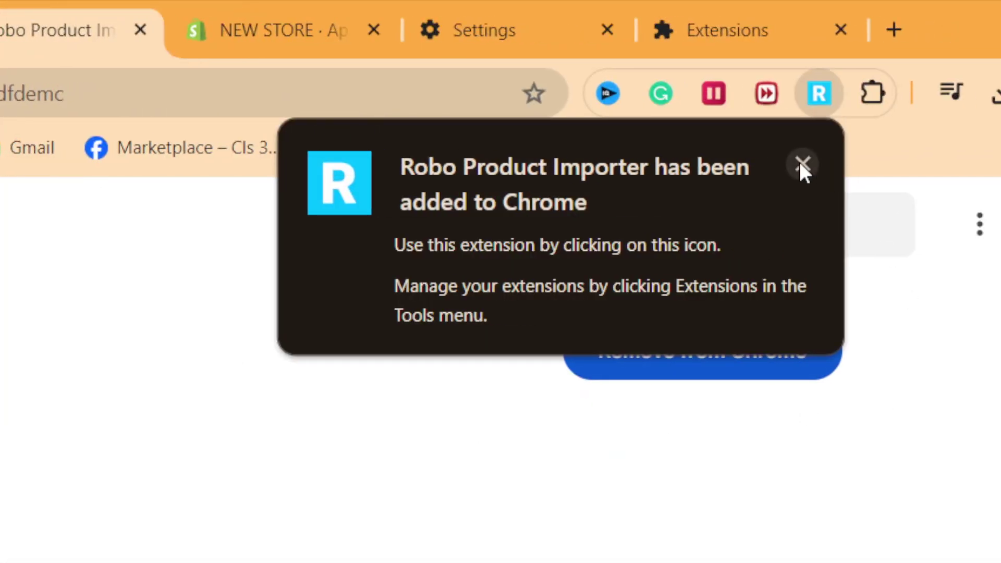
click(803, 166)
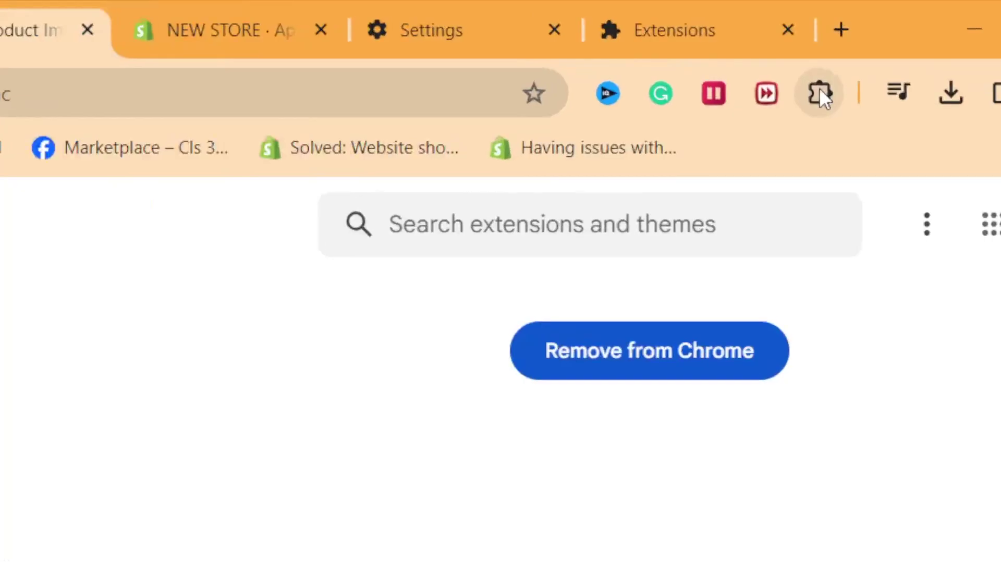
Step: Pin Robo Product Importer to the toolbar and return to its site permissions page
click(858, 41)
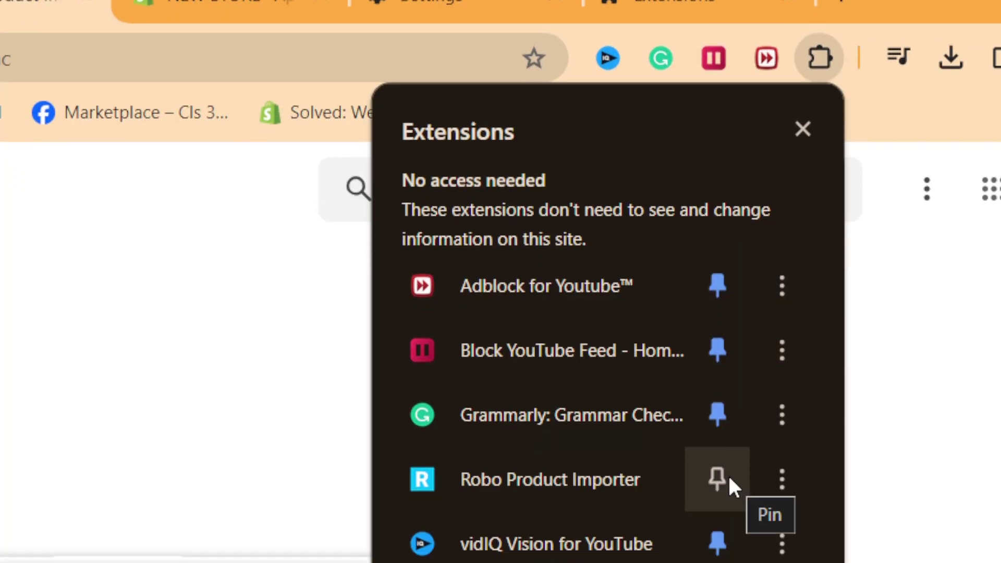
click(722, 468)
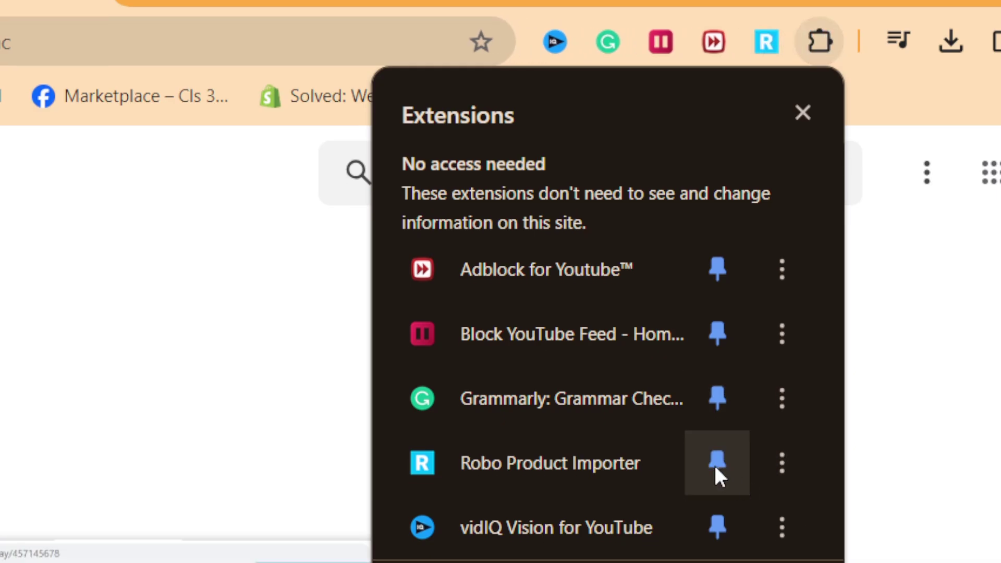
click(950, 484)
click(329, 11)
click(231, 5)
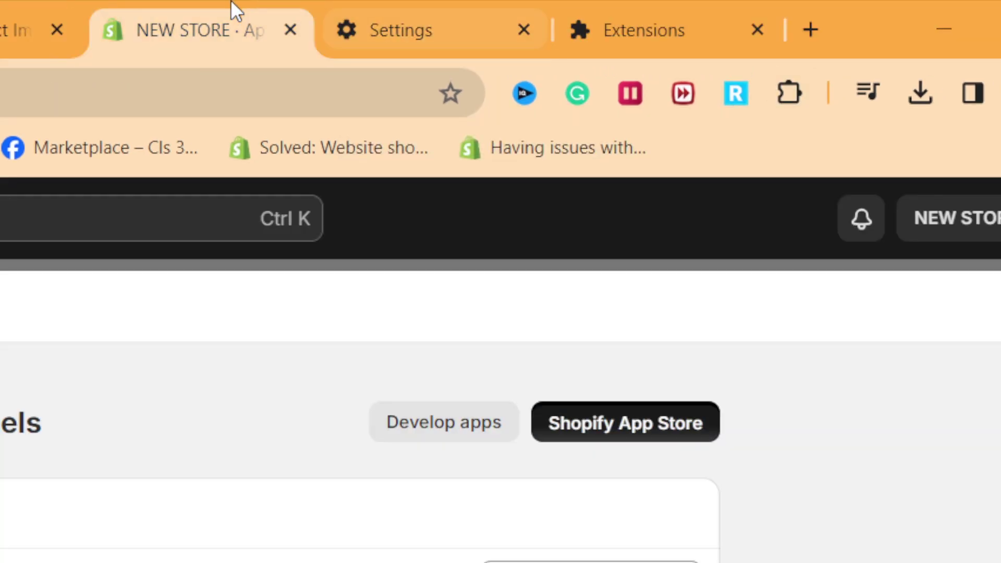
click(374, 11)
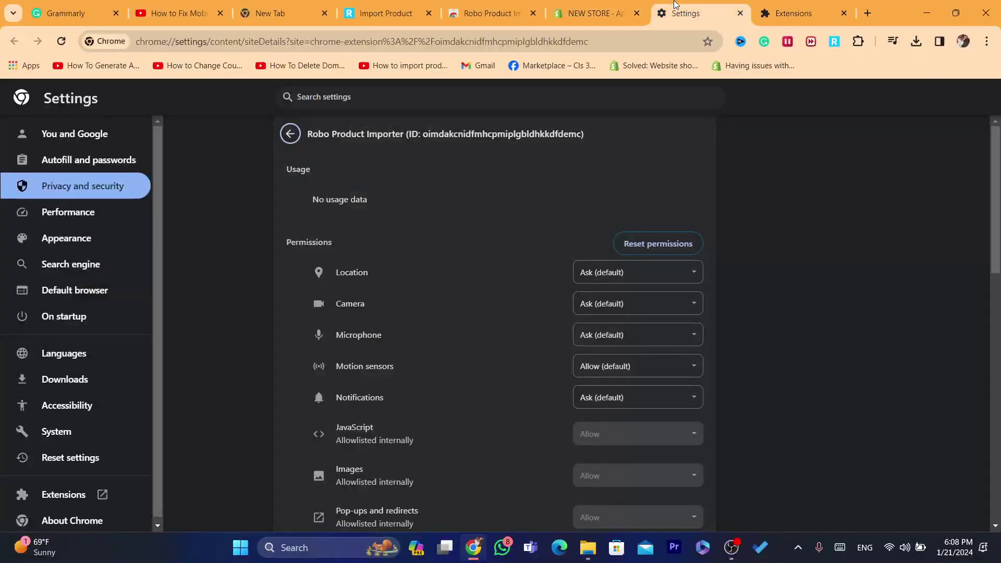
click(590, 41)
Step: From Amazon's Today's Deals, open the Anker USB-C cable and send it to Shopify via Robo
text(amazon)
key(Return)
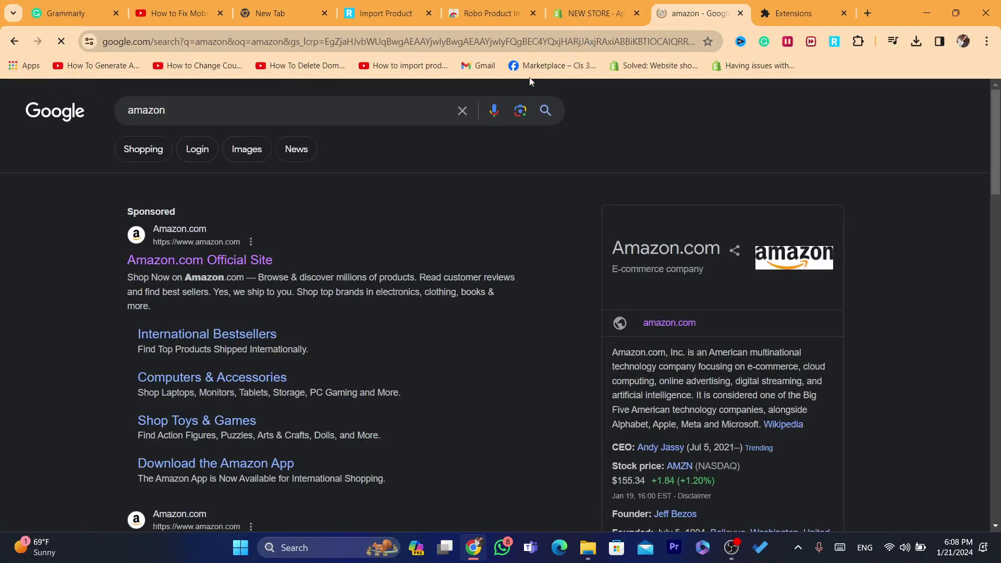
click(230, 260)
click(413, 297)
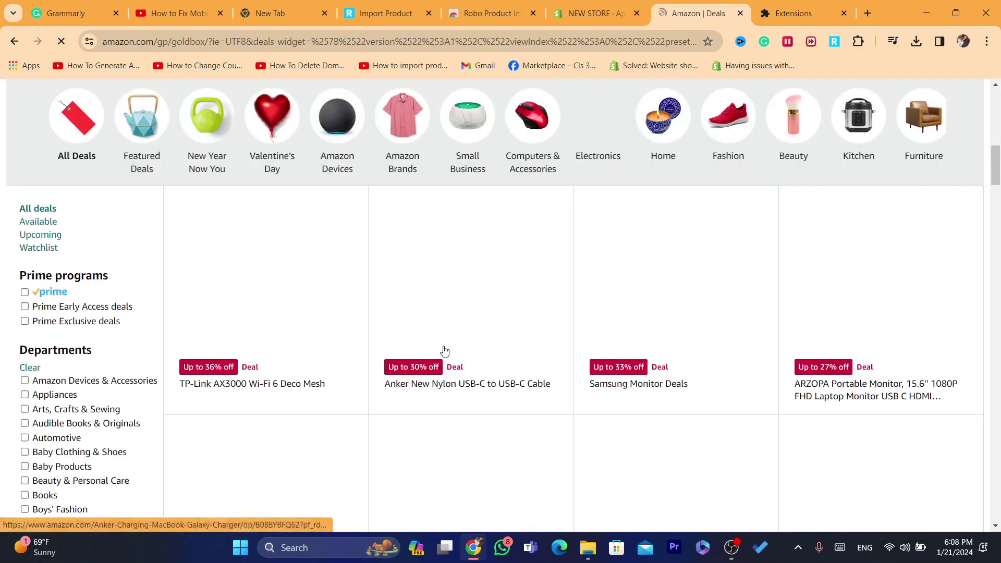
click(445, 351)
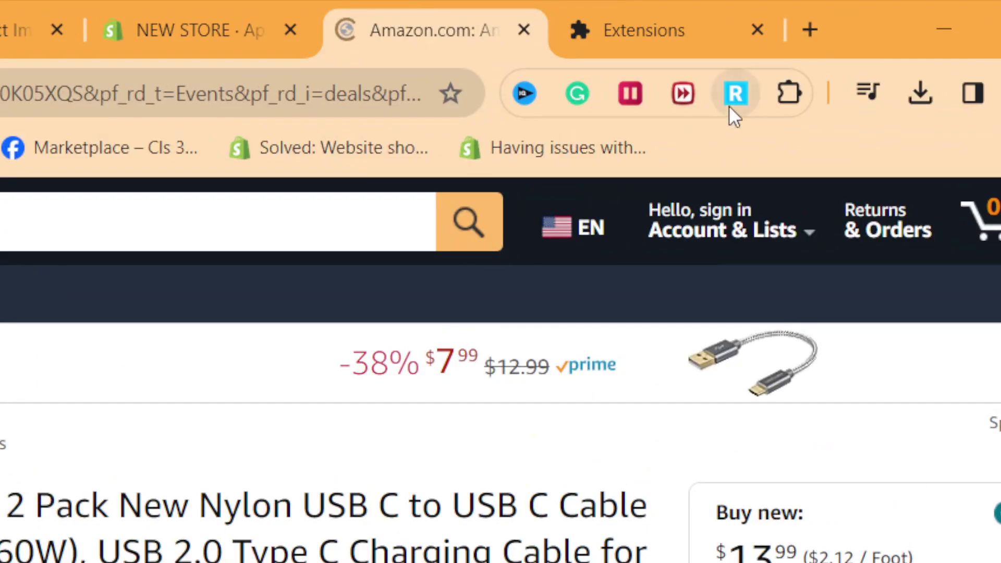
click(835, 41)
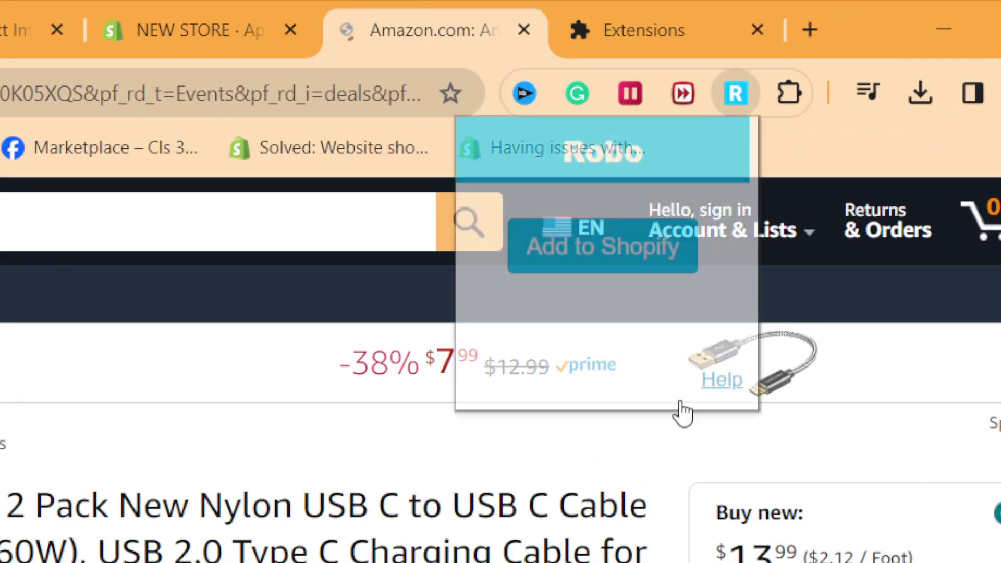
click(600, 250)
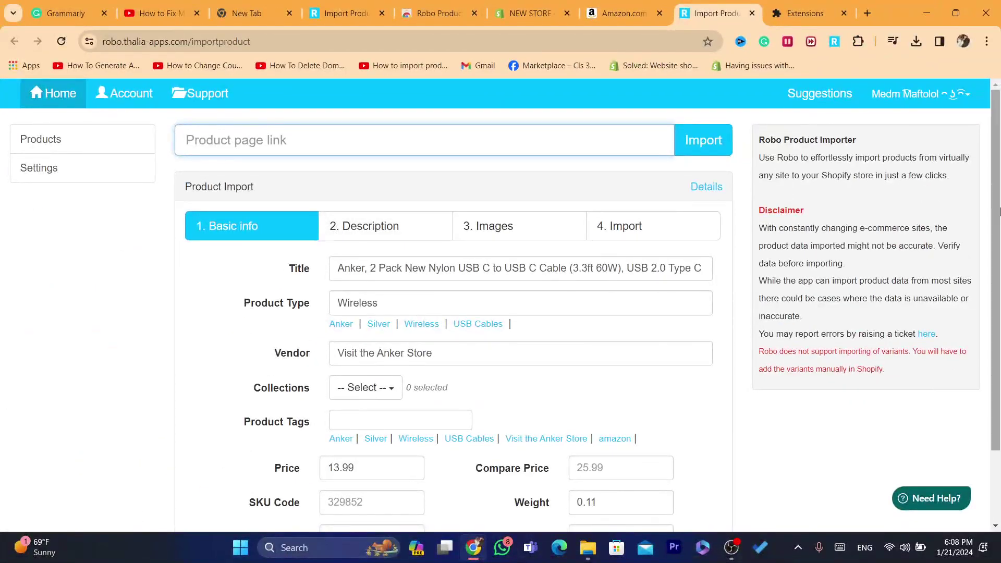
Step: Read the importer's disclaimer, highlighting its warning to verify data before importing
scroll(1000, 254, down, 1)
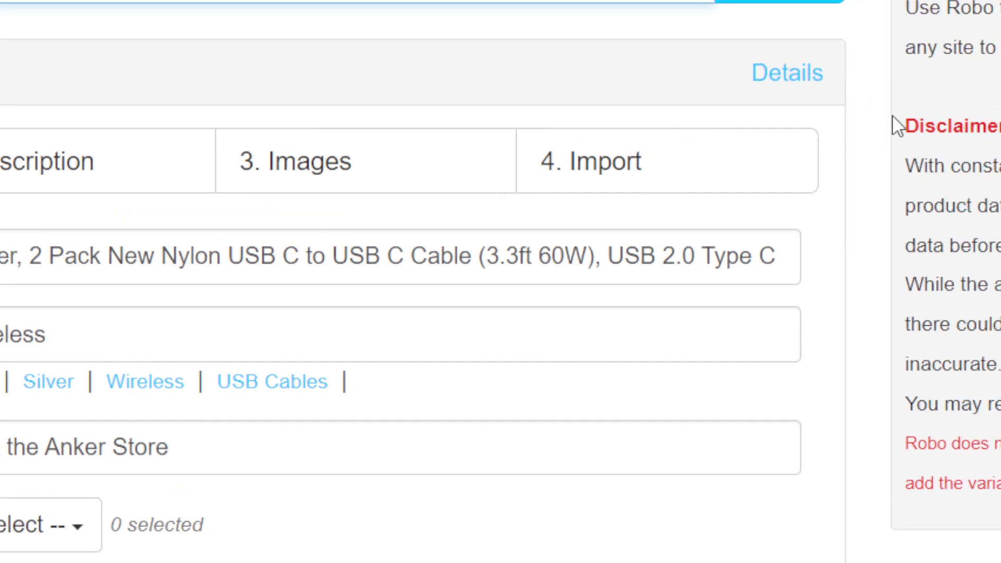
drag(902, 165, 992, 214)
click(992, 214)
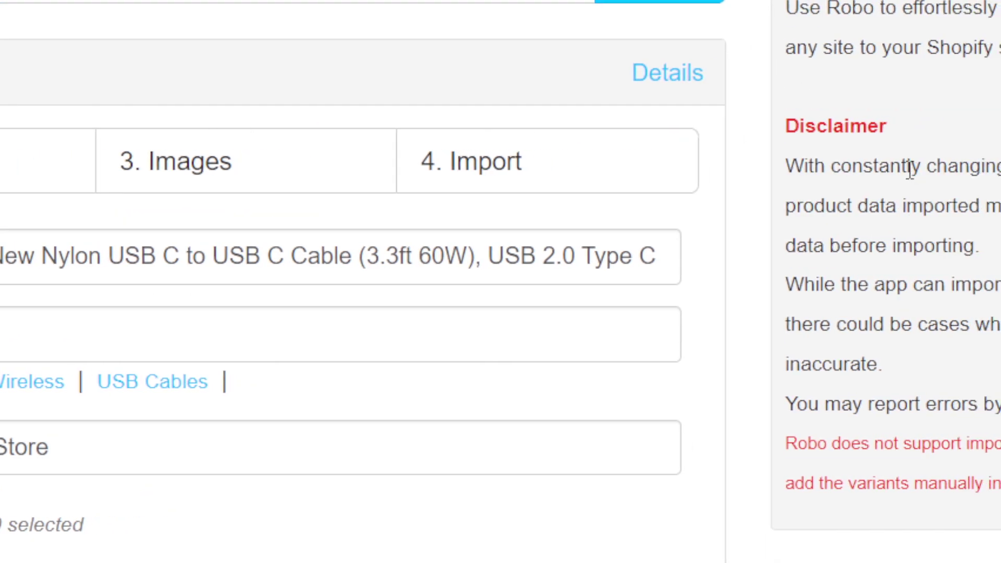
drag(908, 166, 961, 201)
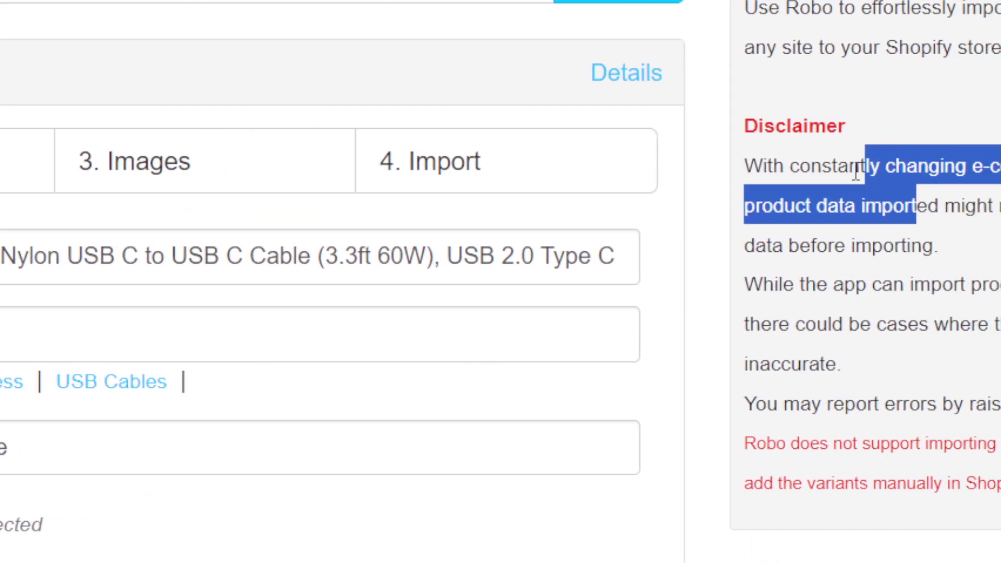
click(856, 173)
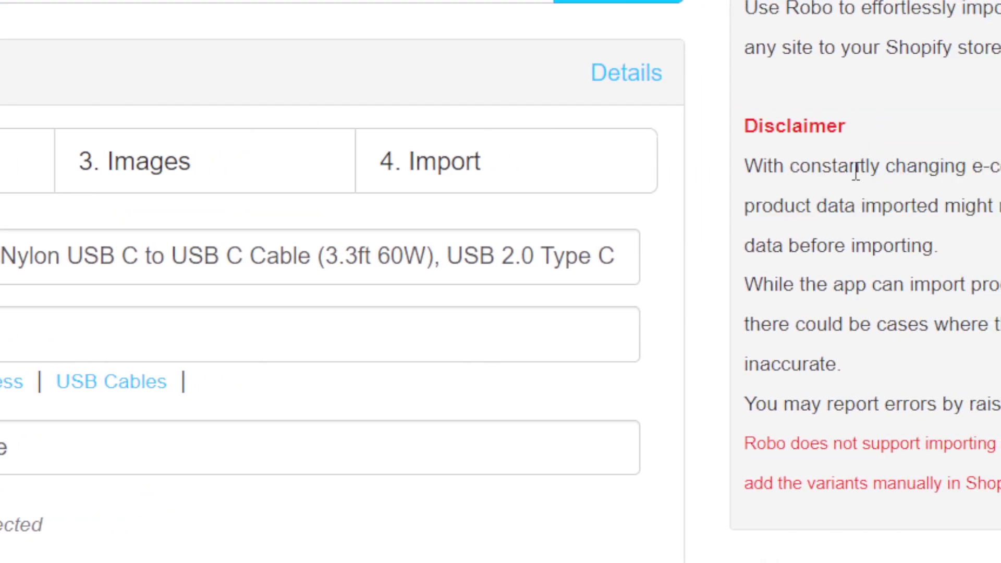
drag(790, 166, 951, 245)
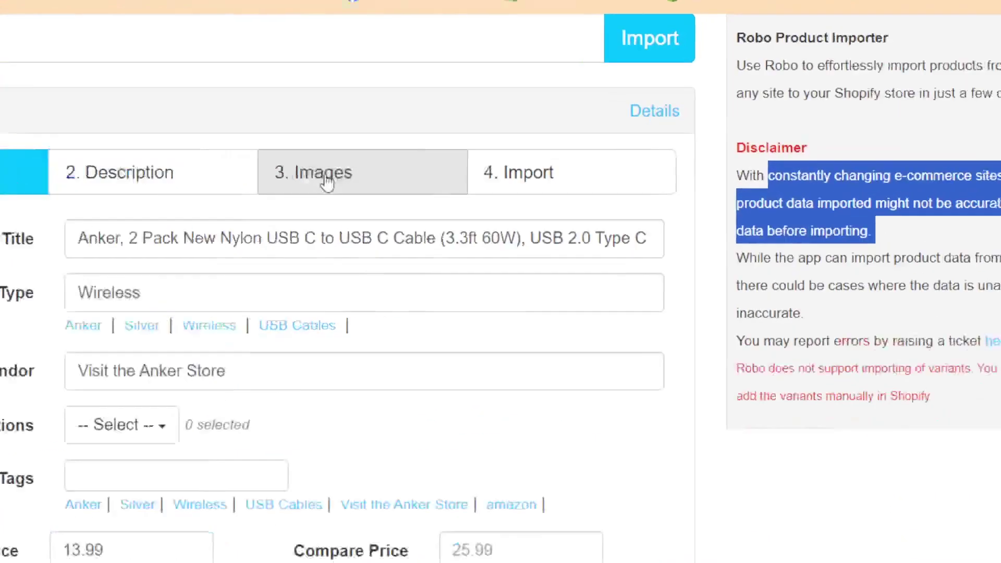
Step: Select all images, check the description and basic info (SKU, 13.99 price), then reach 4. Import
click(499, 186)
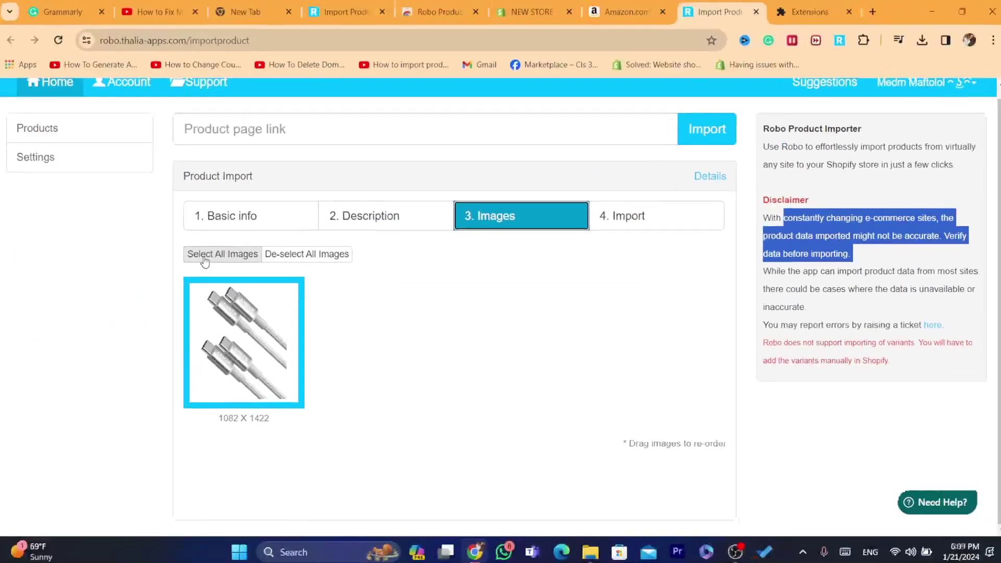
click(219, 253)
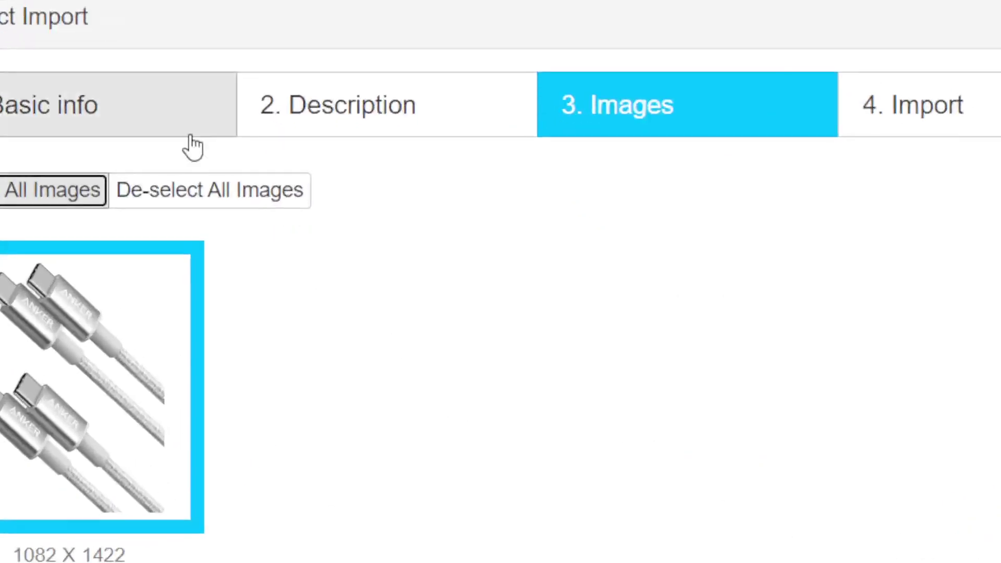
click(375, 219)
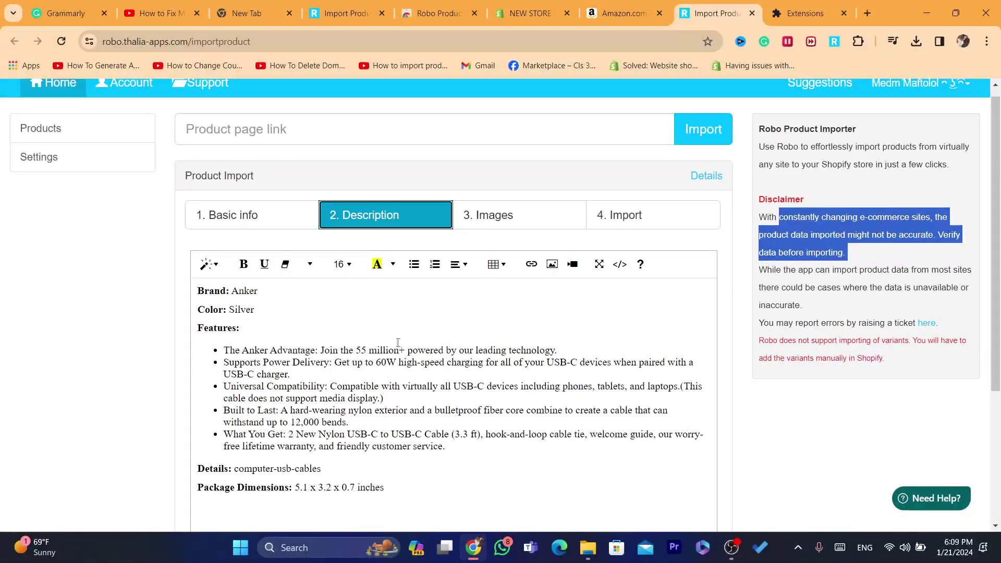
click(270, 216)
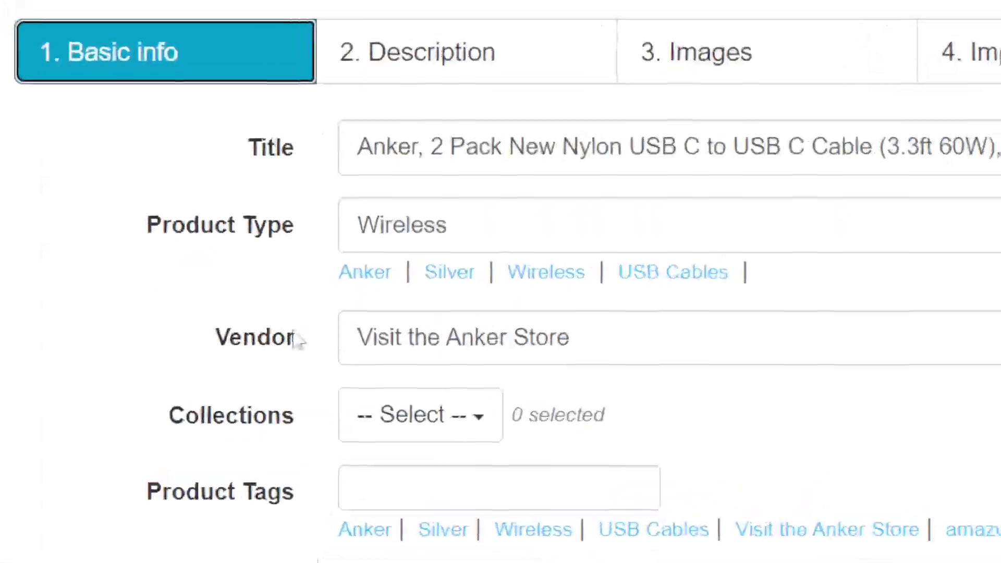
click(363, 487)
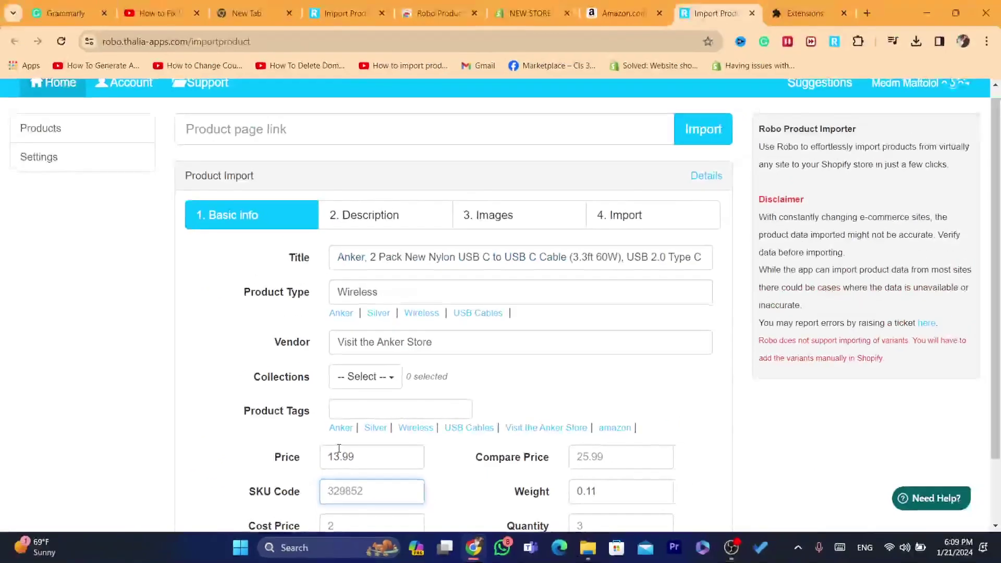
scroll(476, 380, down, 1)
scroll(476, 380, up, 1)
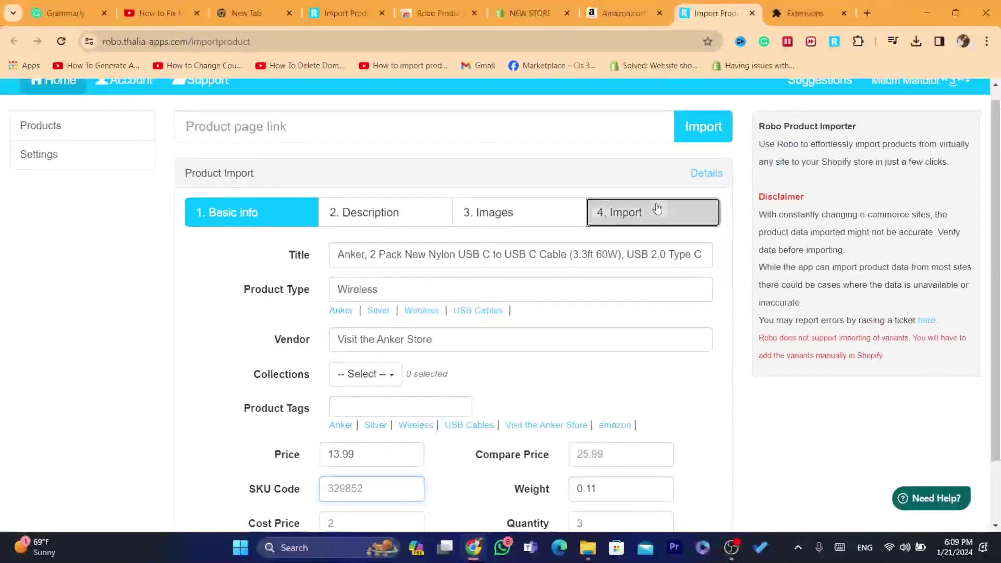
click(662, 204)
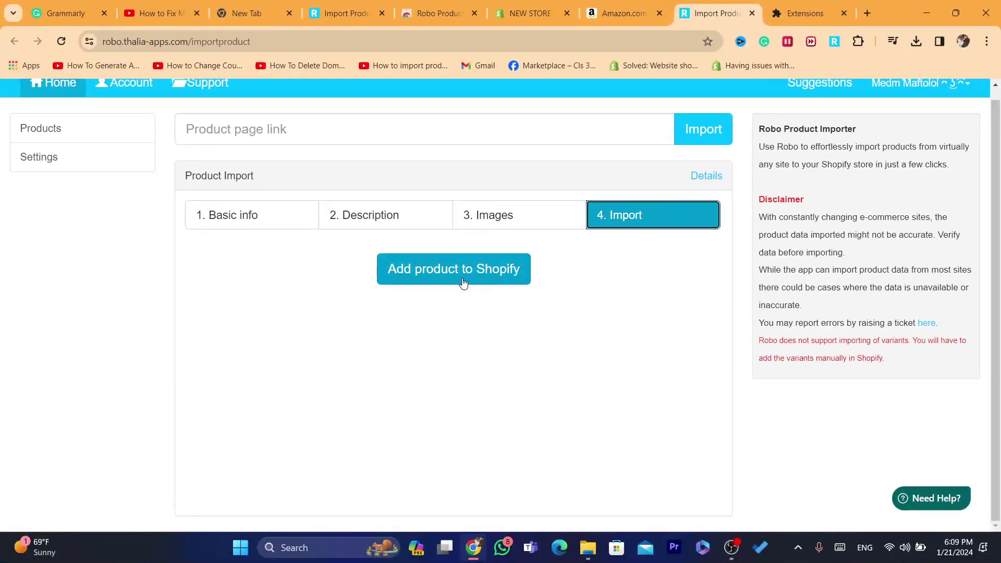
Step: Add the Anker cable to Shopify, see it imported successfully, and return to the NEW STORE admin
click(464, 282)
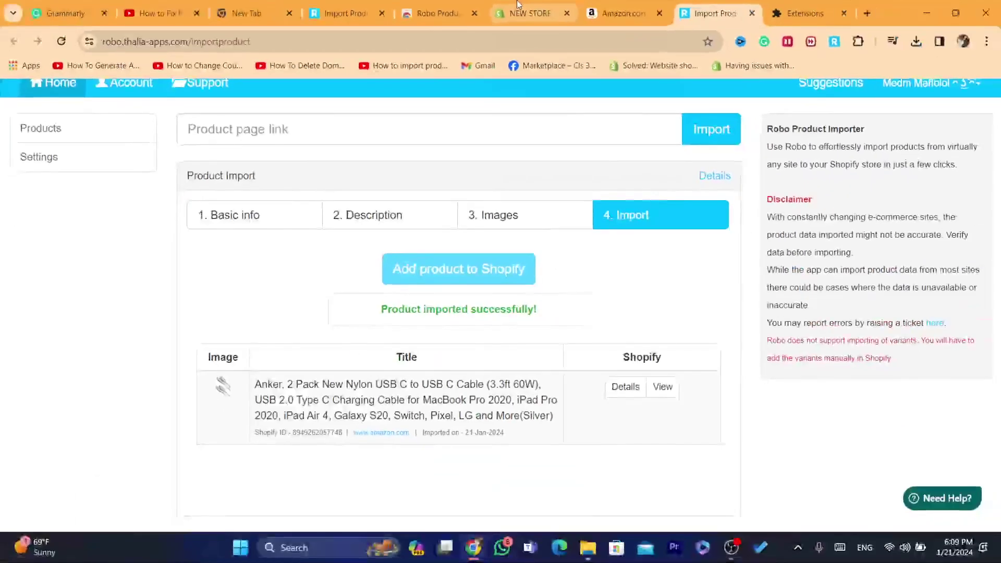
click(587, 6)
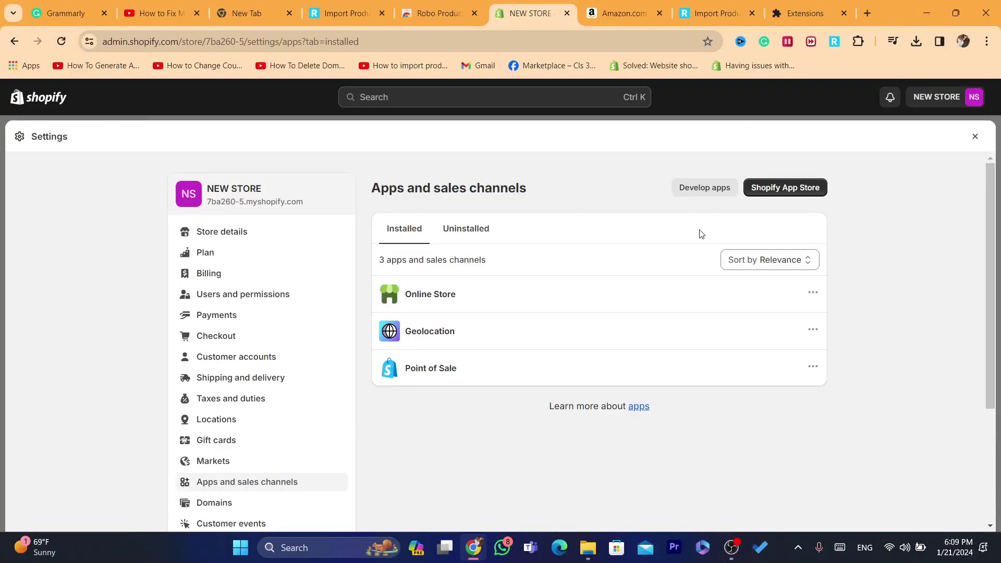
click(975, 136)
Step: Reload the admin, open Products, and preview the Anker USB-C cable on the online store
click(61, 40)
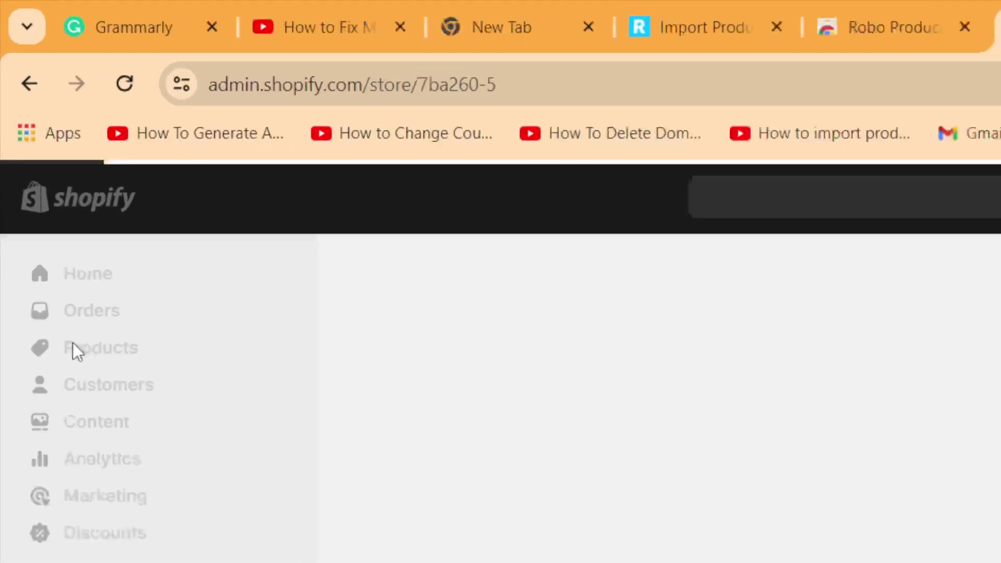
click(68, 324)
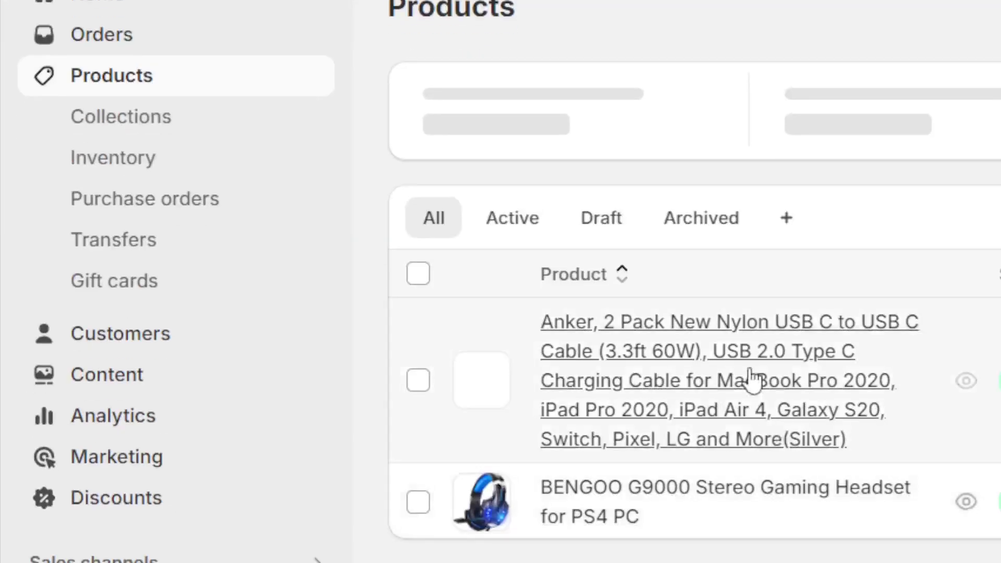
click(968, 381)
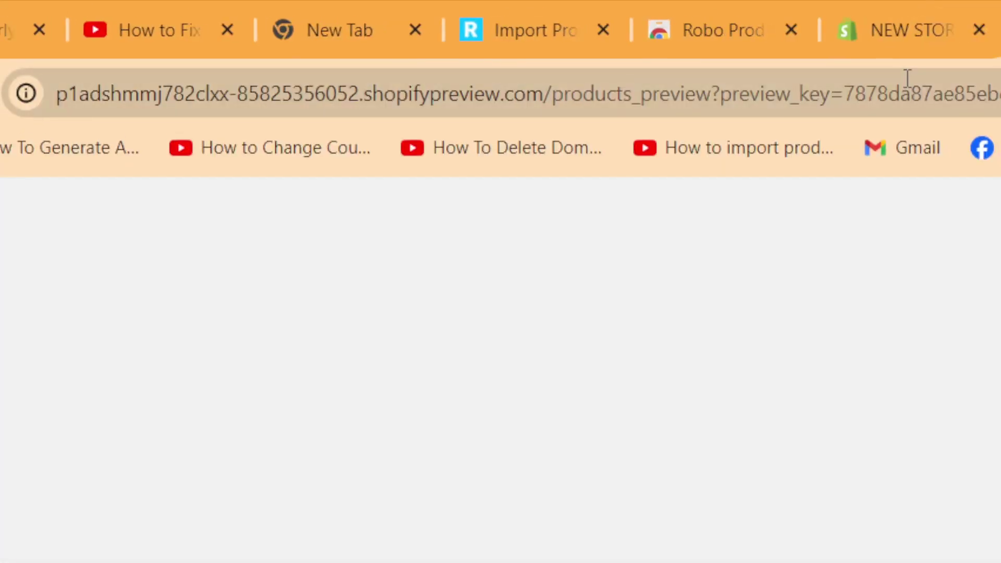
drag(905, 89, 999, 78)
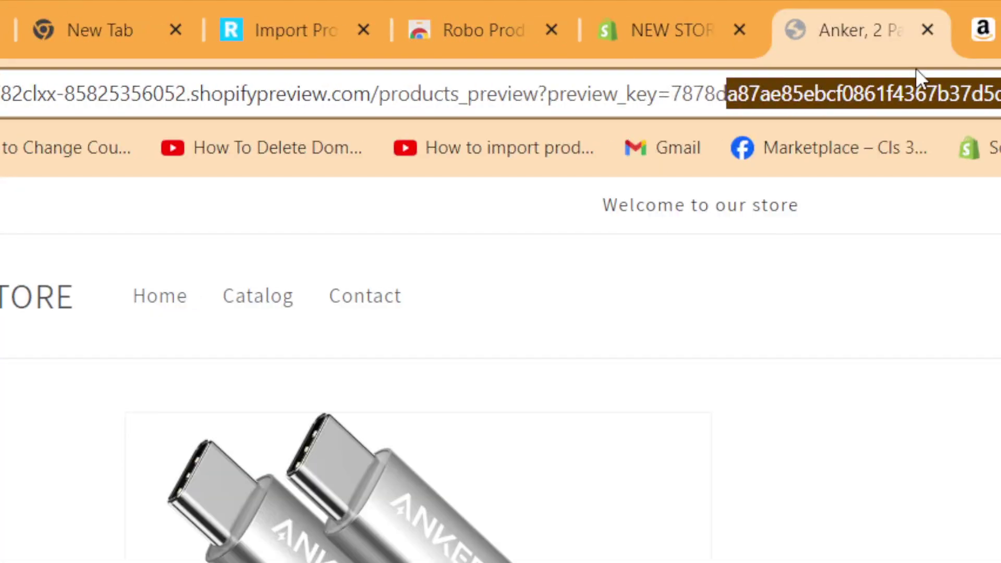
click(996, 91)
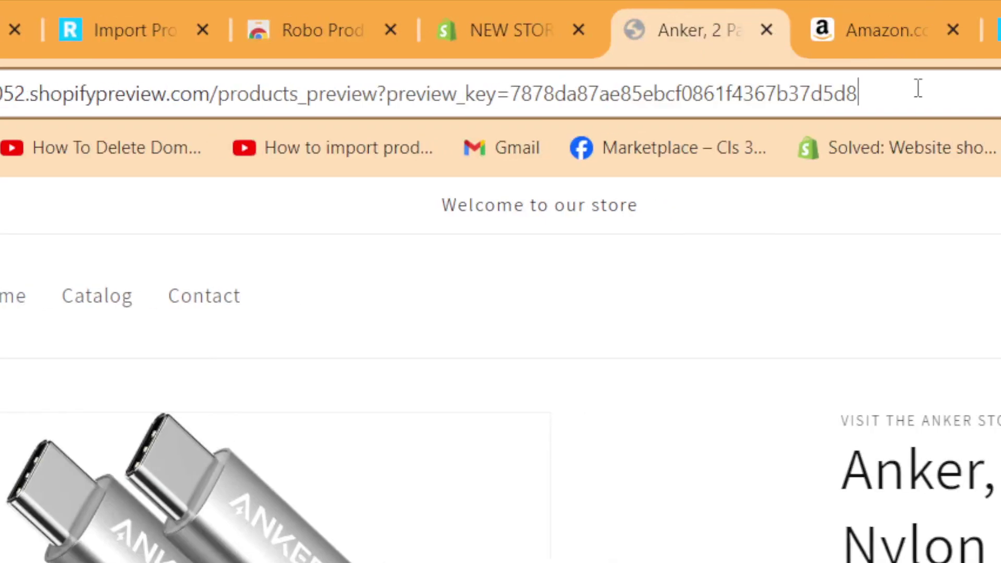